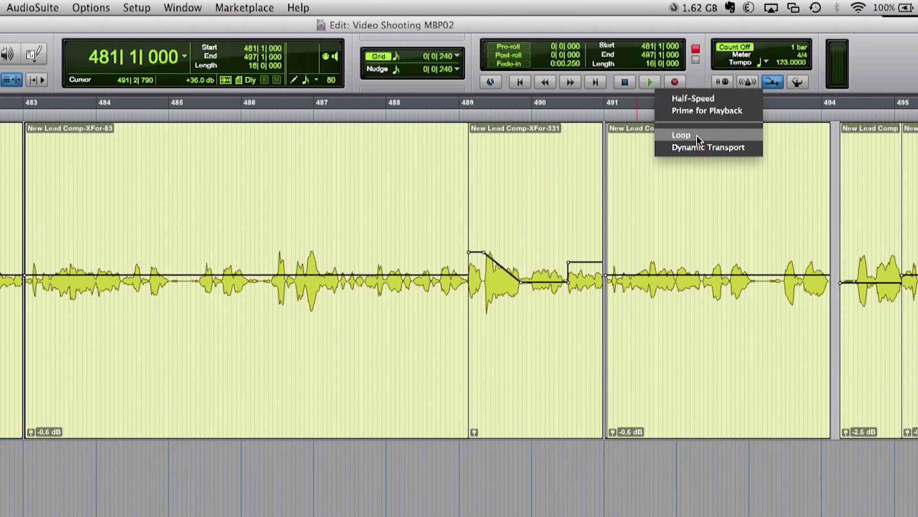
Step: Turn on loop playback for the transport and toggle the metronome click
{"action": "left_click", "coordinate": [697, 136]}
{"action": "left_click", "coordinate": [91, 8]}
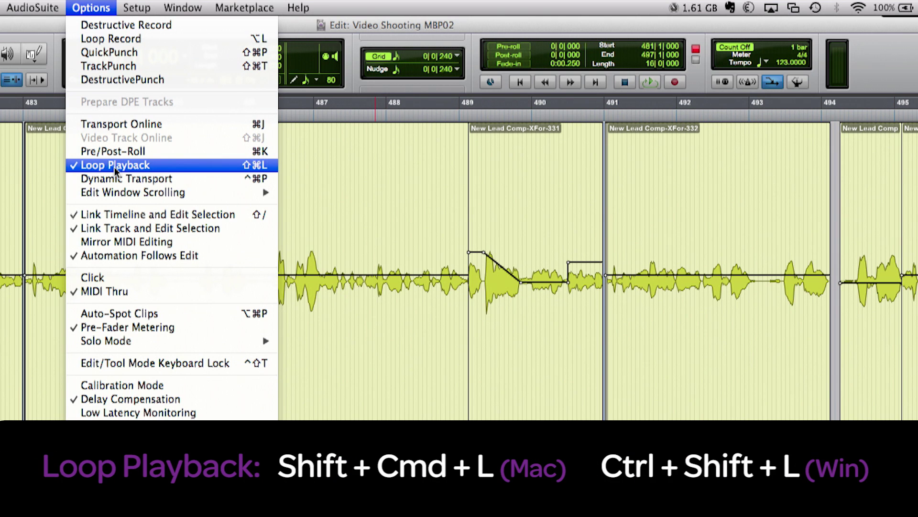
{"action": "left_click", "coordinate": [447, 193]}
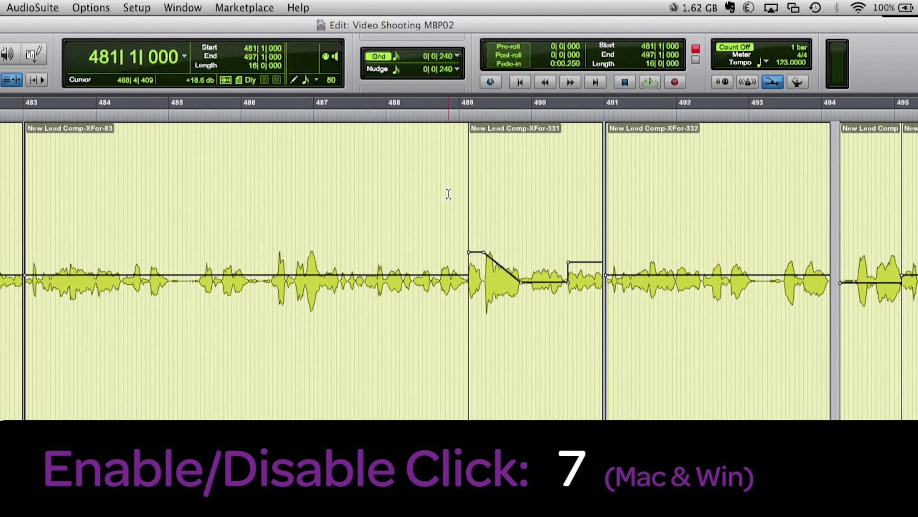
{"action": "key", "text": "7"}
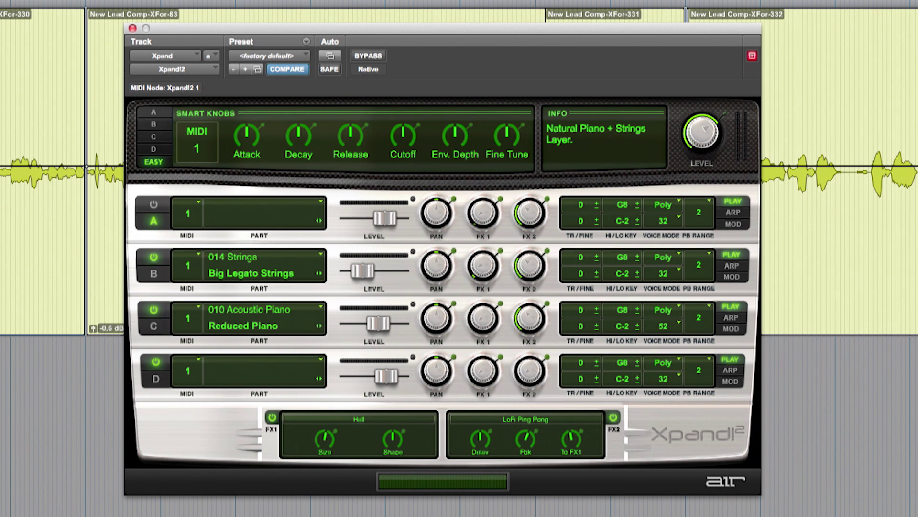
Step: Browse the Xpand!2 patches one by one, auditioning the 13 Acoustic Piano folder as far as 32 Very Hard Piano
{"action": "left_click", "coordinate": [254, 69]}
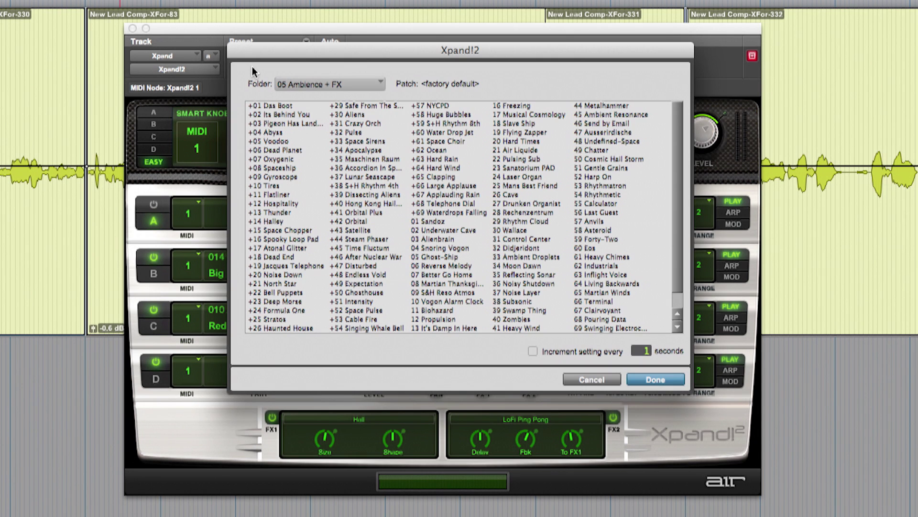
{"action": "key", "text": "Down"}
{"action": "key", "text": "Down"}
{"action": "key", "text": "Down"}
{"action": "key", "text": "Down"}
{"action": "key", "text": "Down"}
{"action": "key", "text": "Down"}
{"action": "key", "text": "Down"}
{"action": "key", "text": "Down"}
{"action": "key", "text": "Right"}
{"action": "key", "text": "Down"}
{"action": "key", "text": "Down"}
{"action": "key", "text": "Down"}
{"action": "key", "text": "Down"}
{"action": "key", "text": "Up"}
{"action": "key", "text": "Right"}
{"action": "key", "text": "Down"}
{"action": "key", "text": "Right"}
{"action": "key", "text": "Left"}
{"action": "key", "text": "Up"}
{"action": "key", "text": "Up"}
{"action": "key", "text": "Up"}
{"action": "key", "text": "Up"}
{"action": "key", "text": "Up"}
{"action": "key", "text": "Up"}
{"action": "key", "text": "Left"}
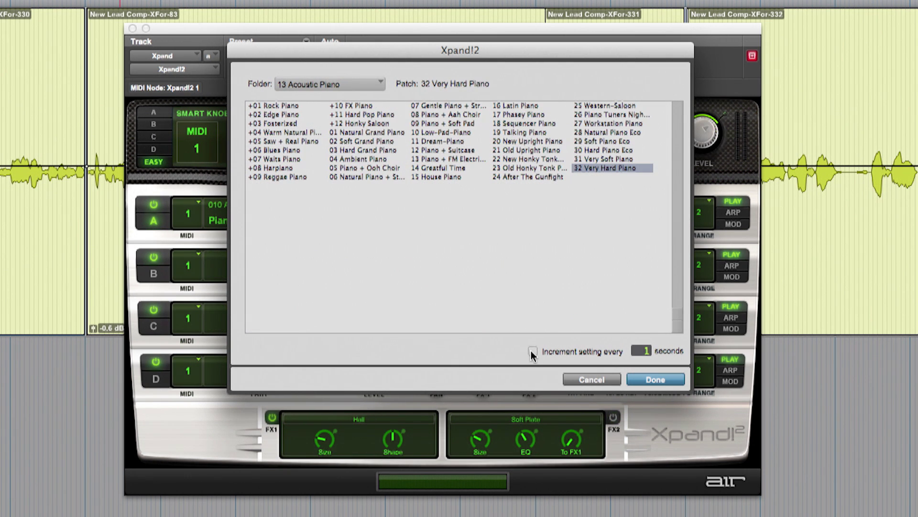
Step: Audition the piano patches automatically with the setting incrementing every 3 seconds, and cancel the patch browser
{"action": "left_click_drag", "start_coordinate": [636, 351], "coordinate": [665, 349]}
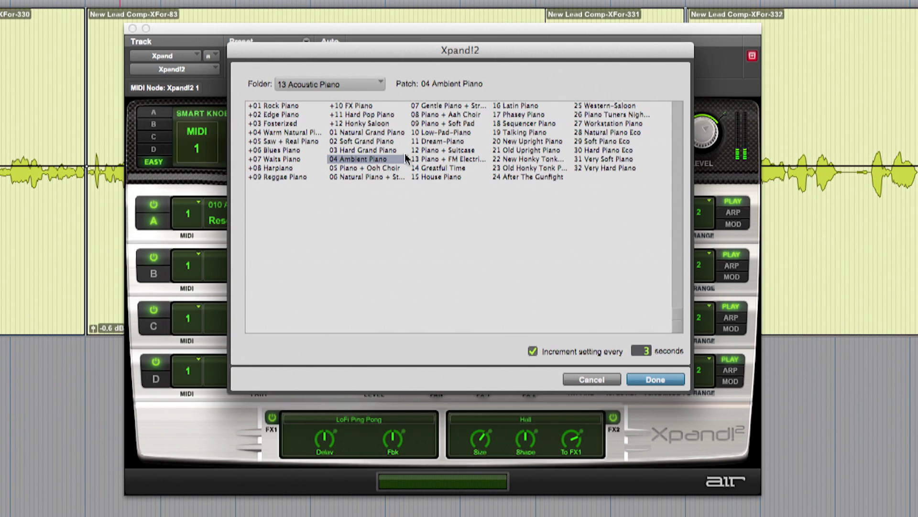
{"action": "left_click", "coordinate": [590, 378]}
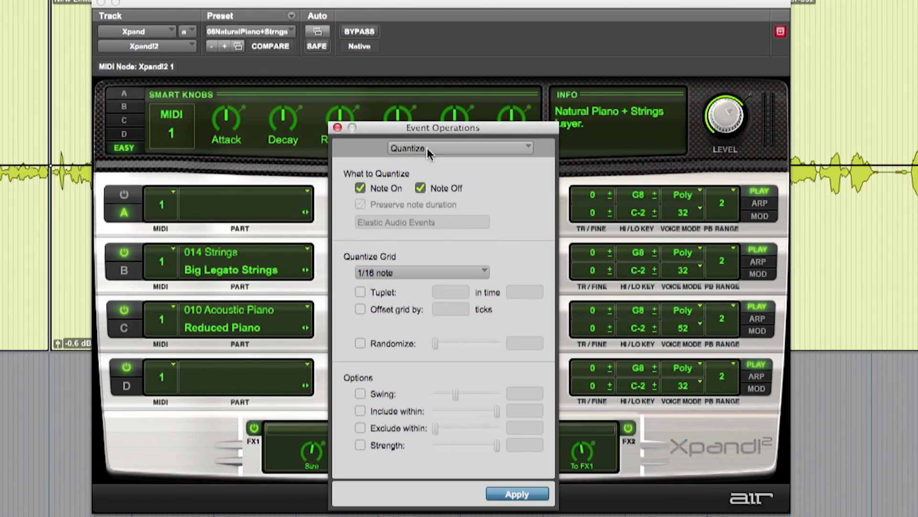
Step: Show the Input Quantize settings in Event Operations, and close the window
{"action": "left_click", "coordinate": [427, 148]}
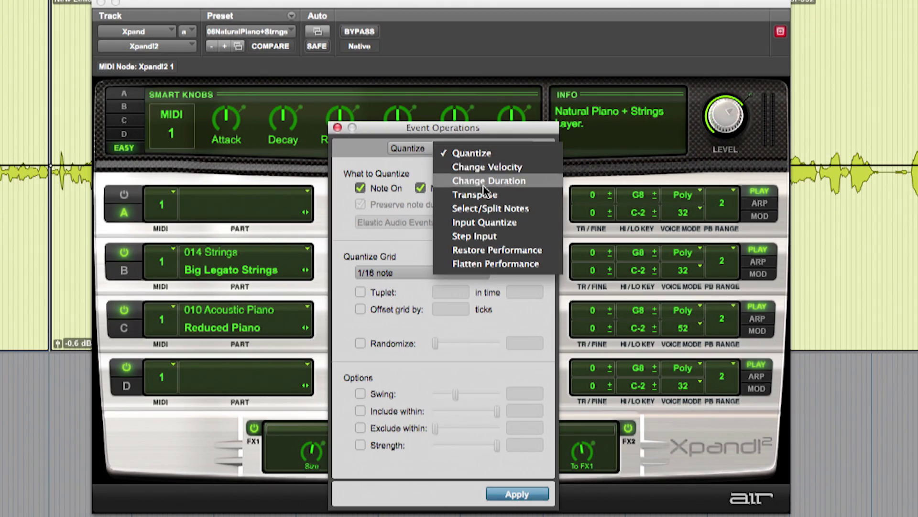
{"action": "left_click", "coordinate": [490, 224]}
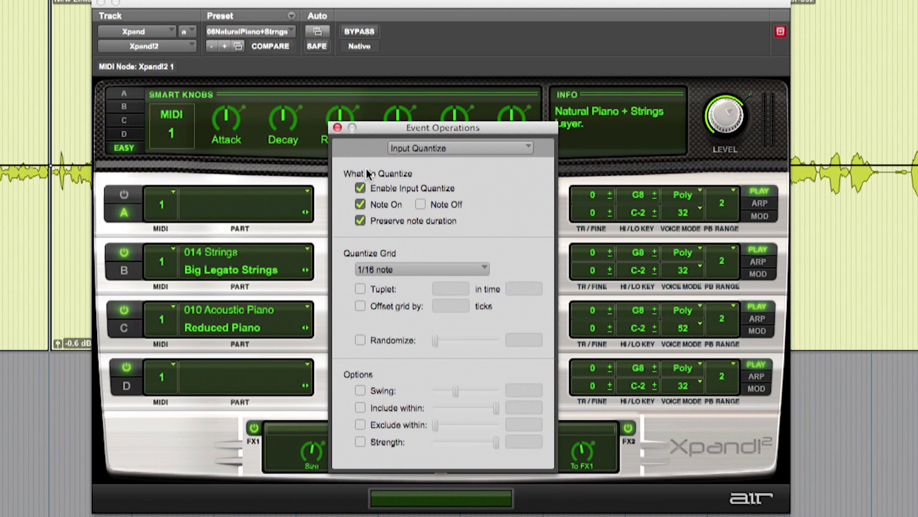
{"action": "left_click", "coordinate": [338, 128]}
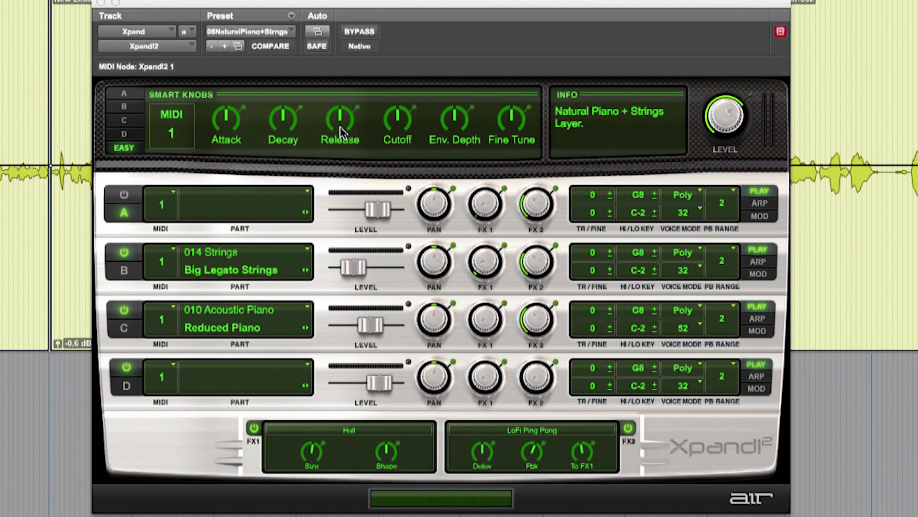
Step: Reopen and dismiss the Event Operations window, and start recording a MIDI part on the record-enabled Xpand track
{"action": "key", "text": "alt+0"}
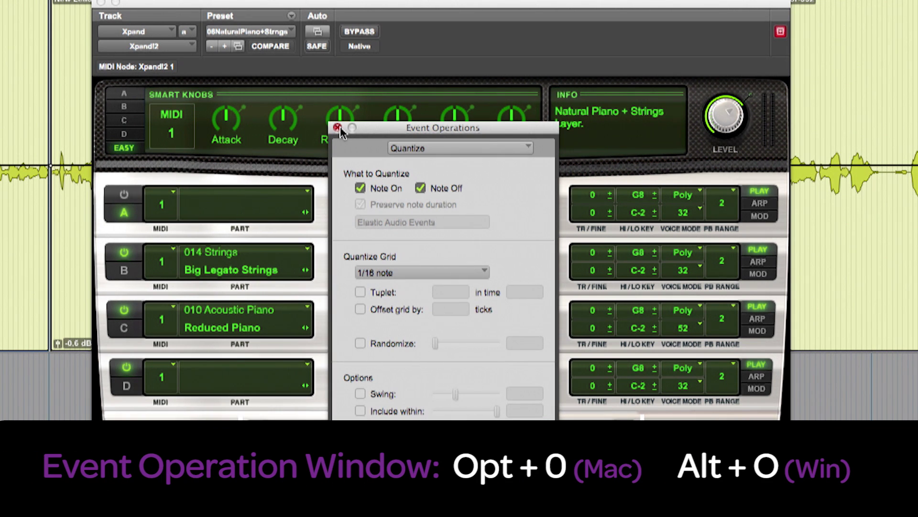
{"action": "left_click", "coordinate": [337, 128]}
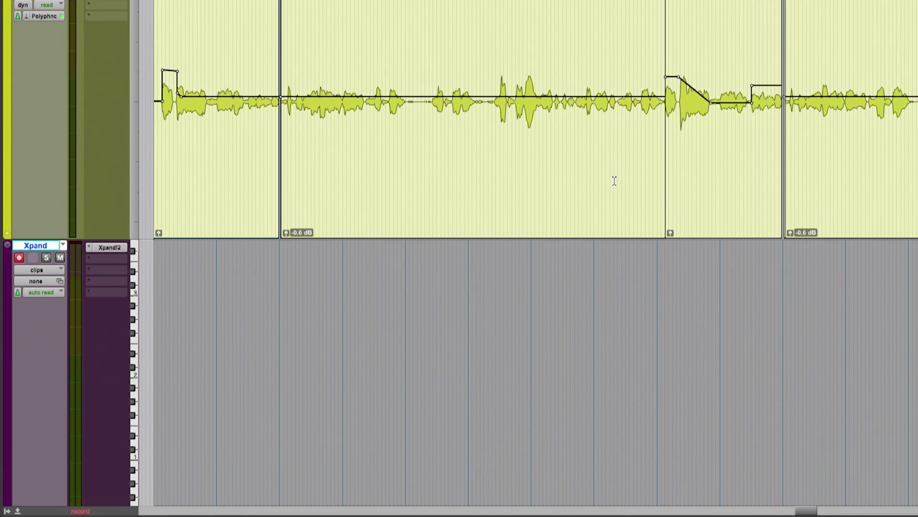
{"action": "key", "text": "super+space"}
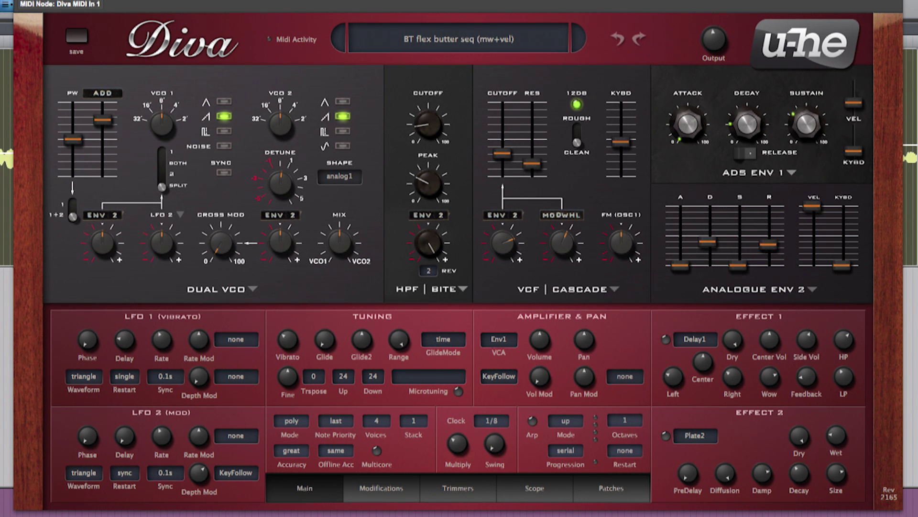
Step: Set the Diva synth's Accuracy to divine, and copy the Xpand-01 clip to the same position on the Diva track
{"action": "left_click", "coordinate": [293, 452]}
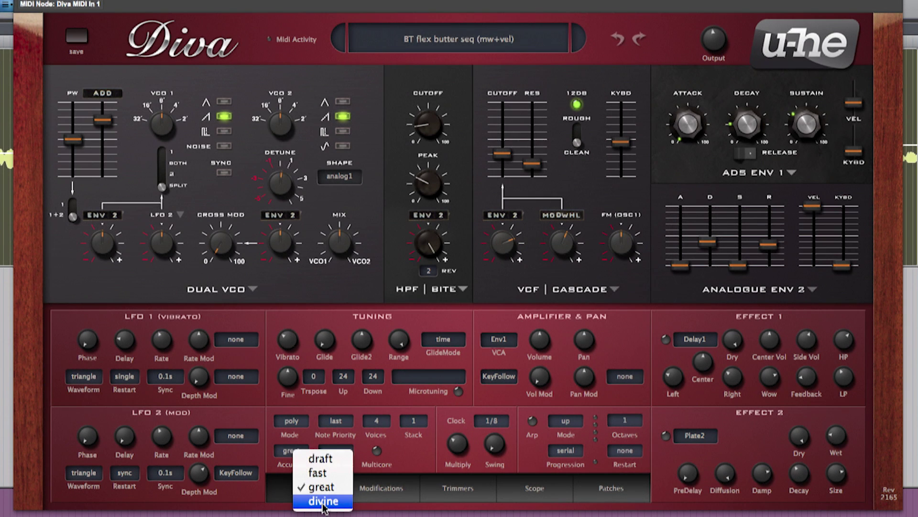
{"action": "left_click", "coordinate": [309, 497]}
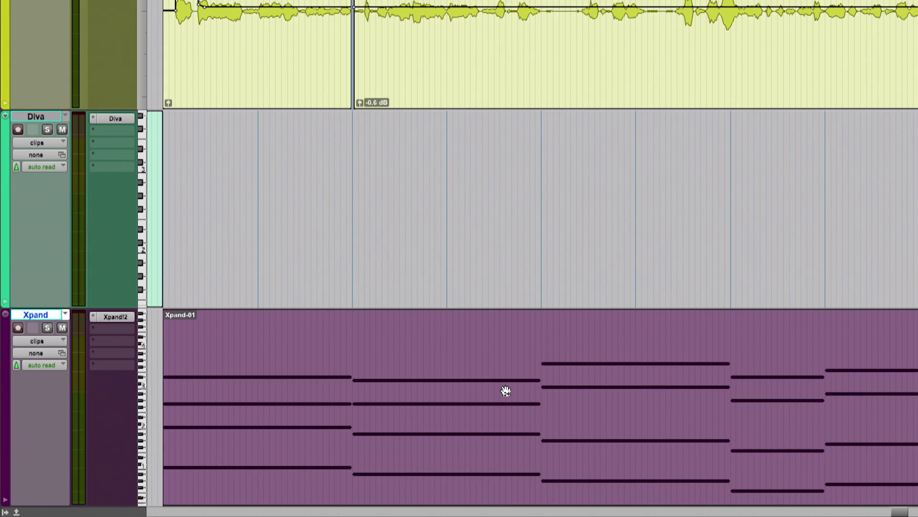
{"action": "left_click_drag", "start_coordinate": [505, 391], "coordinate": [503, 210]}
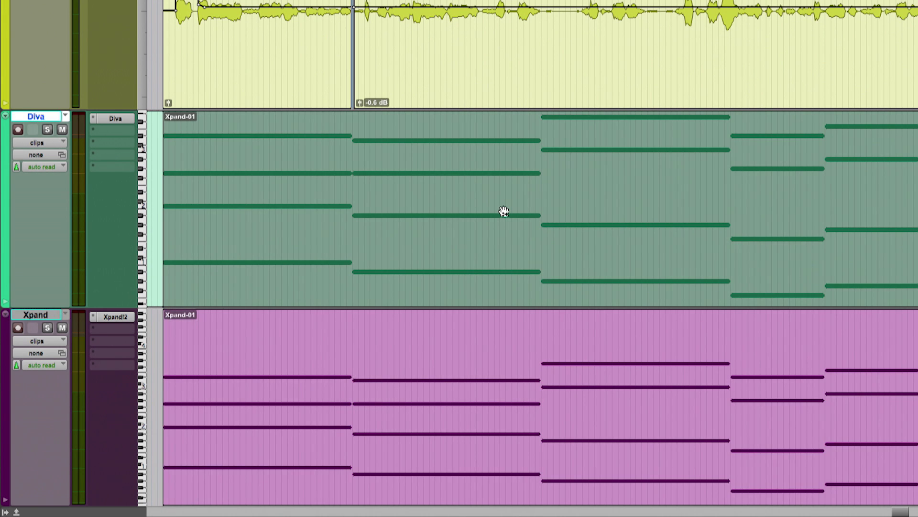
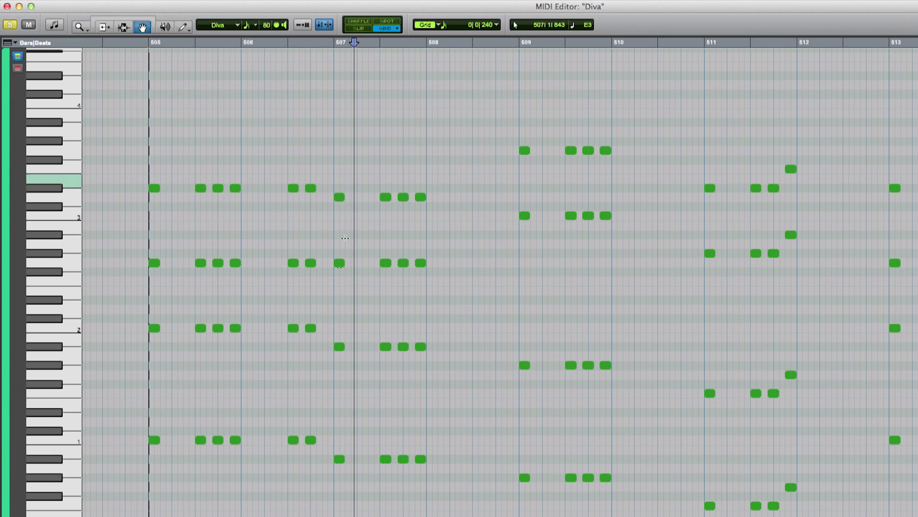
Step: Move the four-note chord at the start of bar 507 earlier to 506|4|480, and play the part from just before bar 505
{"action": "left_click_drag", "start_coordinate": [339, 198], "coordinate": [327, 199]}
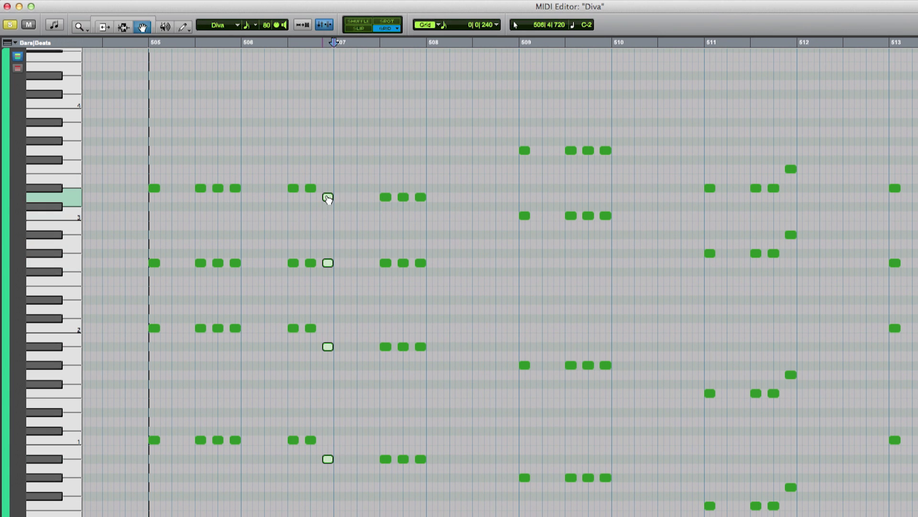
{"action": "left_click", "coordinate": [145, 43]}
{"action": "key", "text": "space"}
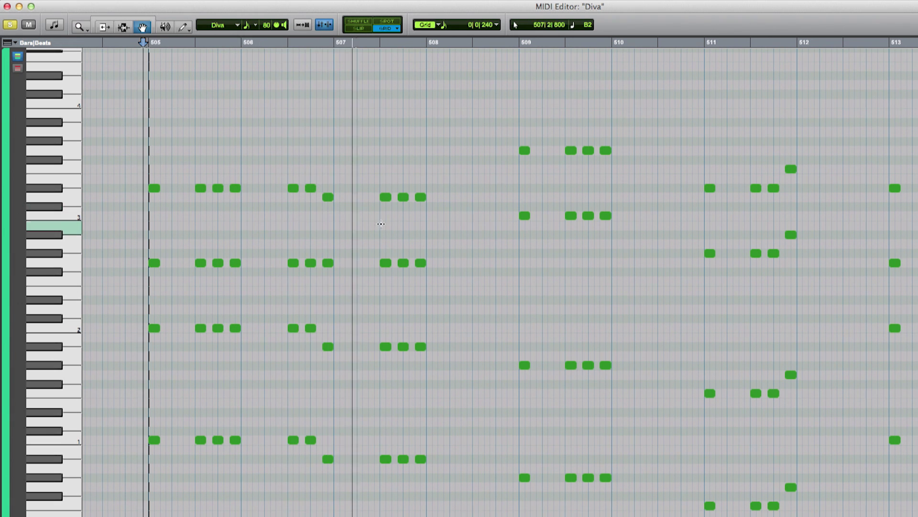
{"action": "key", "text": "space"}
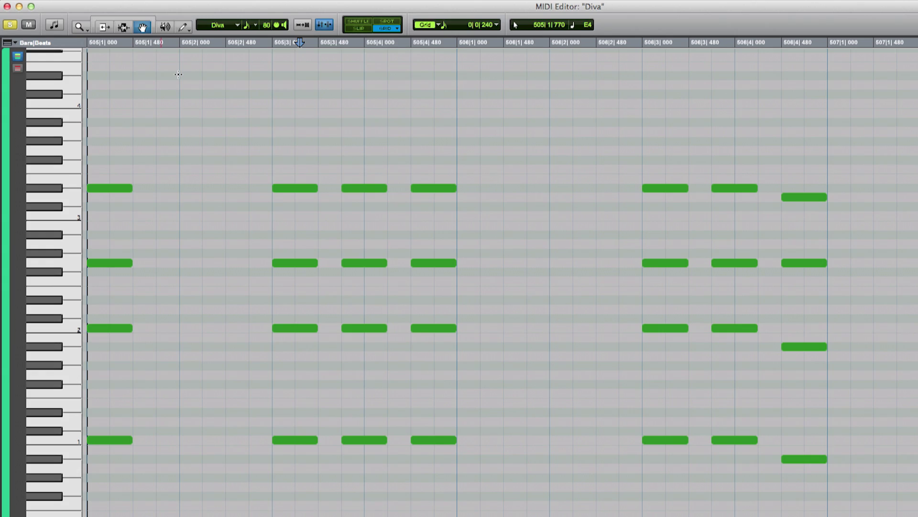
Step: With the Smart Tool, copy the Eb3 note at 505|3|000 to 505|2|240 and split the copy in half
{"action": "left_click", "coordinate": [111, 20]}
{"action": "left_click", "coordinate": [311, 188]}
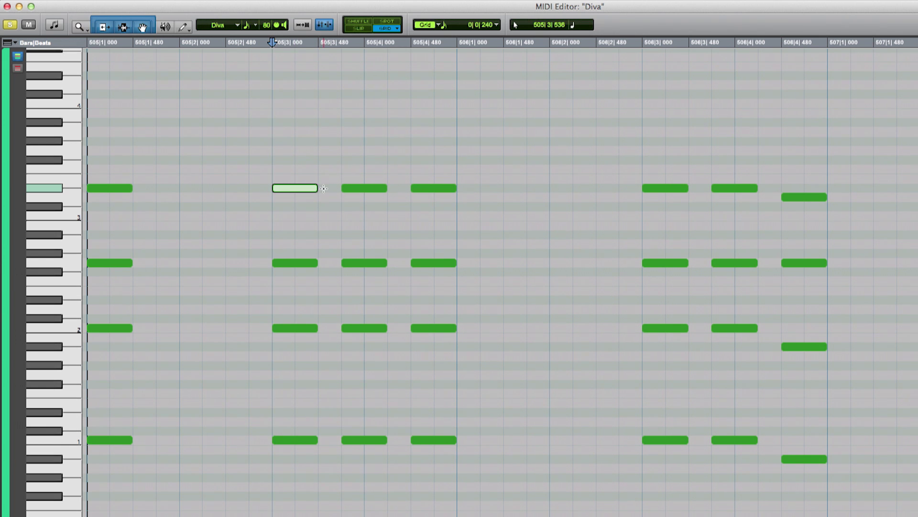
{"action": "left_click_drag", "start_coordinate": [301, 188], "coordinate": [229, 192]}
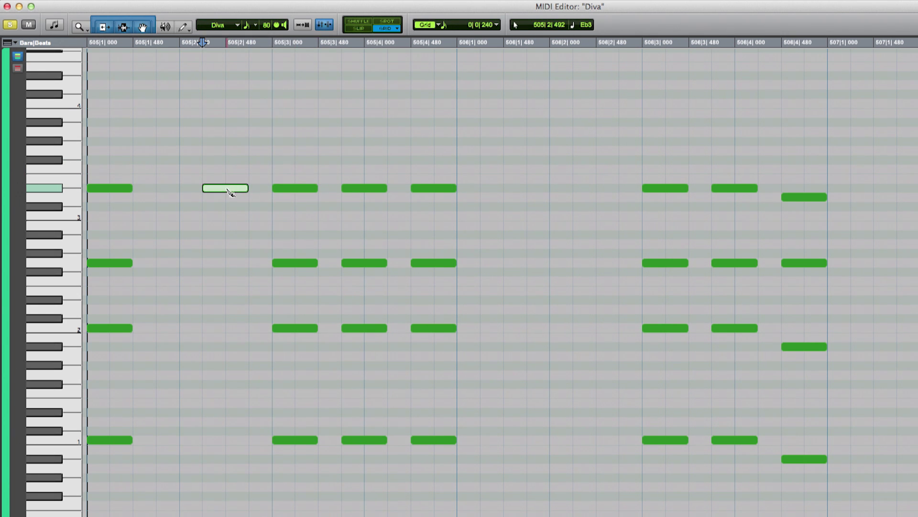
{"action": "left_click", "coordinate": [229, 192], "text": "ctrl+super"}
{"action": "left_click", "coordinate": [229, 201]}
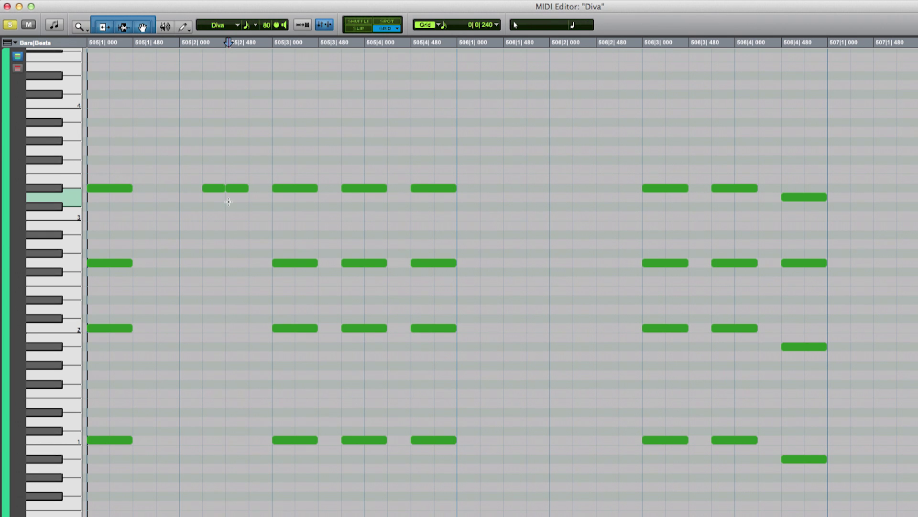
Step: Select both halves of the split Eb3 note and delete them
{"action": "left_click", "coordinate": [237, 189]}
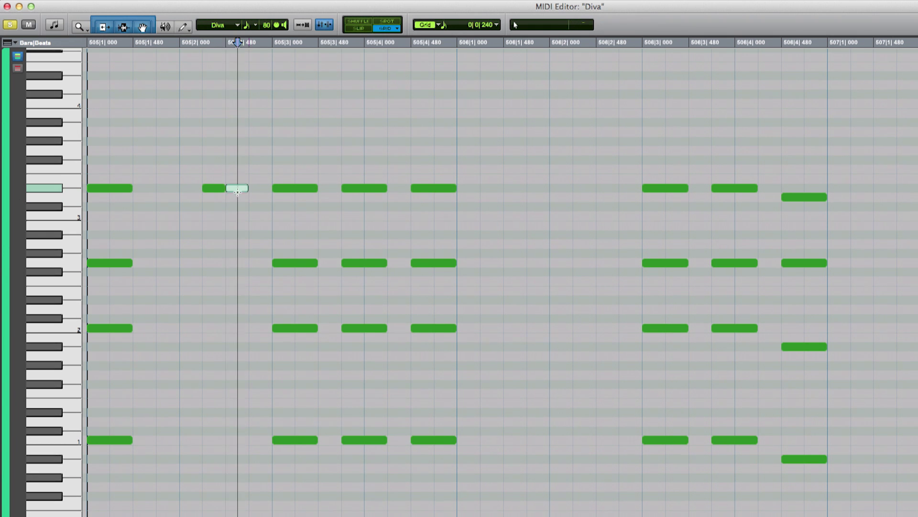
{"action": "left_click_drag", "start_coordinate": [238, 192], "coordinate": [217, 190]}
{"action": "key", "text": "Delete"}
Step: Nudge the Eb3 note at 505|3|000 up and down in semitones and return it to its original pitch
{"action": "left_click", "coordinate": [288, 190]}
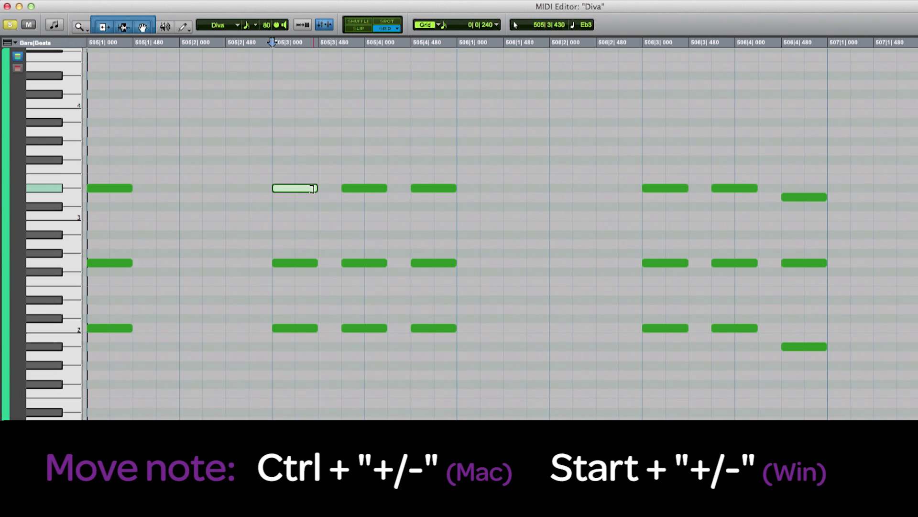
{"action": "key", "text": "ctrl+plus"}
{"action": "key", "text": "ctrl+minus"}
{"action": "key", "text": "ctrl+minus"}
{"action": "key", "text": "ctrl+minus"}
{"action": "key", "text": "ctrl+minus"}
{"action": "key", "text": "ctrl+minus"}
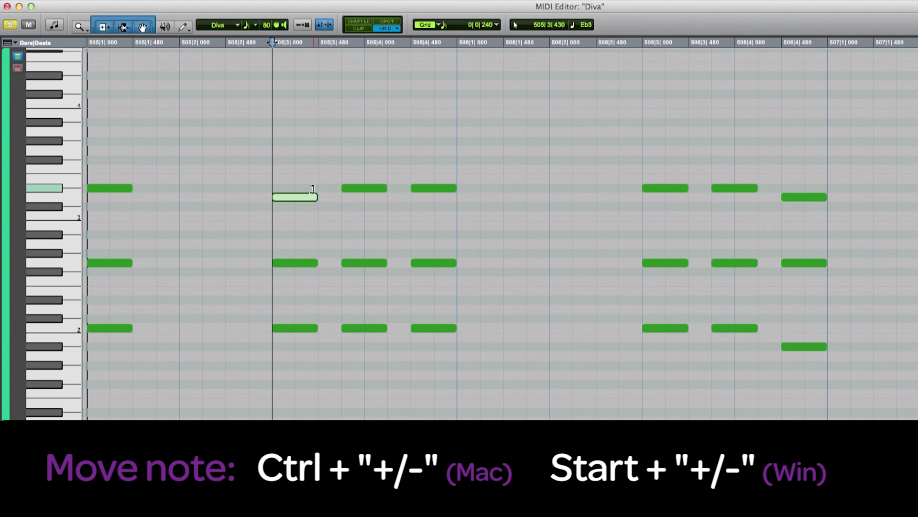
{"action": "key", "text": "ctrl+plus"}
{"action": "key", "text": "ctrl+plus"}
{"action": "key", "text": "ctrl+plus"}
{"action": "key", "text": "ctrl+plus"}
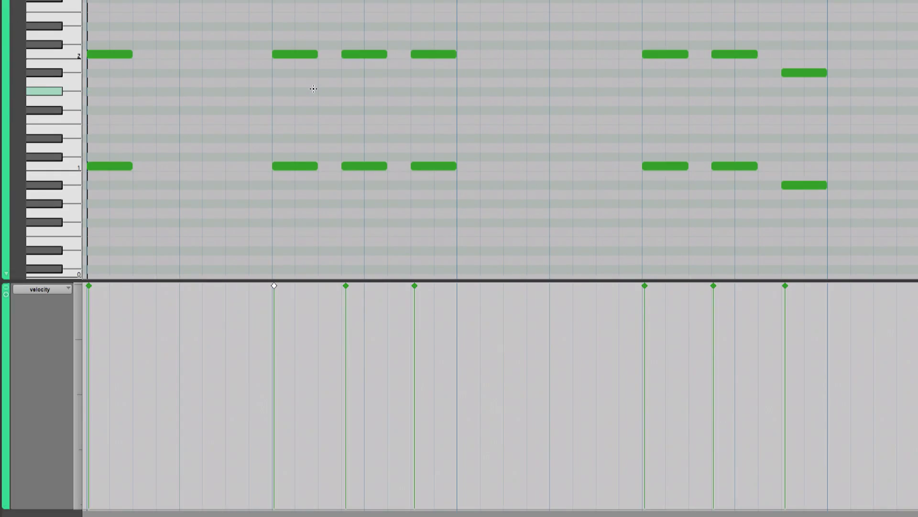
Step: Switch the velocity lane to a MIDI controller and draw a rising ramp from bar 505 to just past bar 512
{"action": "key", "text": "r"}
{"action": "scroll", "coordinate": [334, 205], "scroll_direction": "right", "scroll_amount": 4}
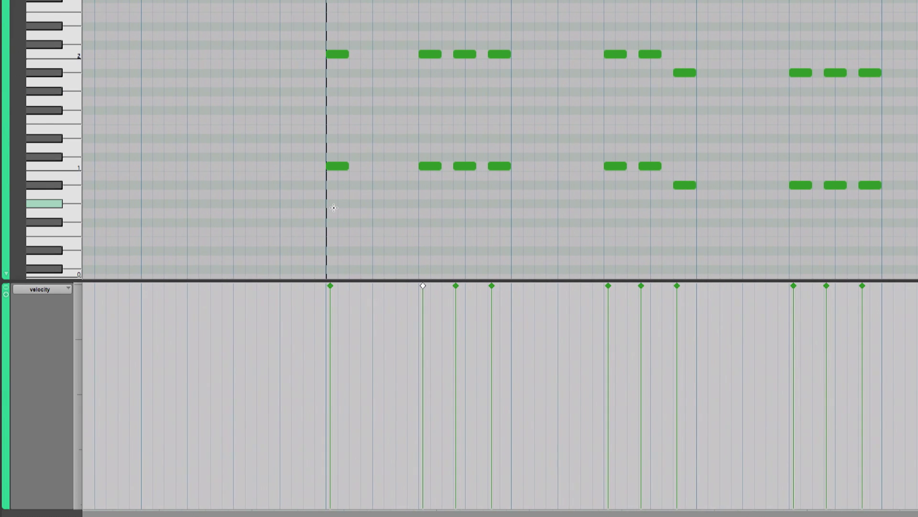
{"action": "left_click", "coordinate": [56, 294]}
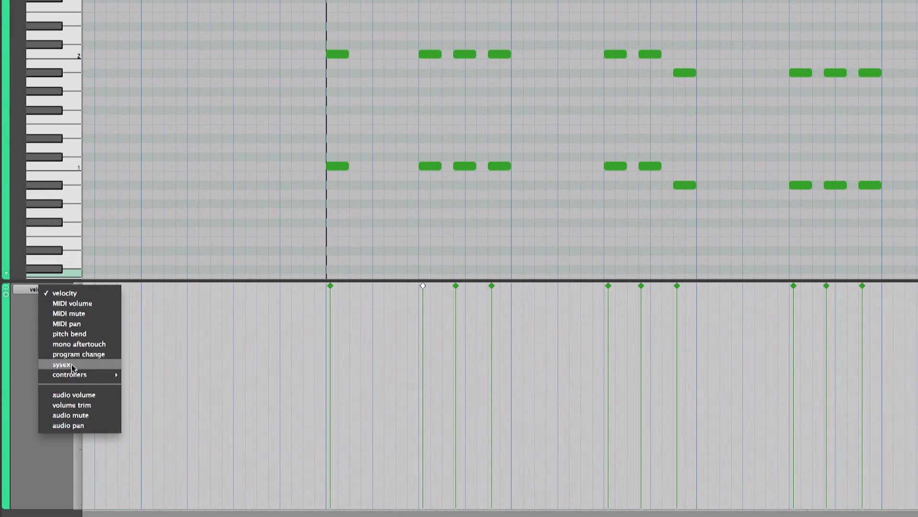
{"action": "mouse_move", "coordinate": [72, 374]}
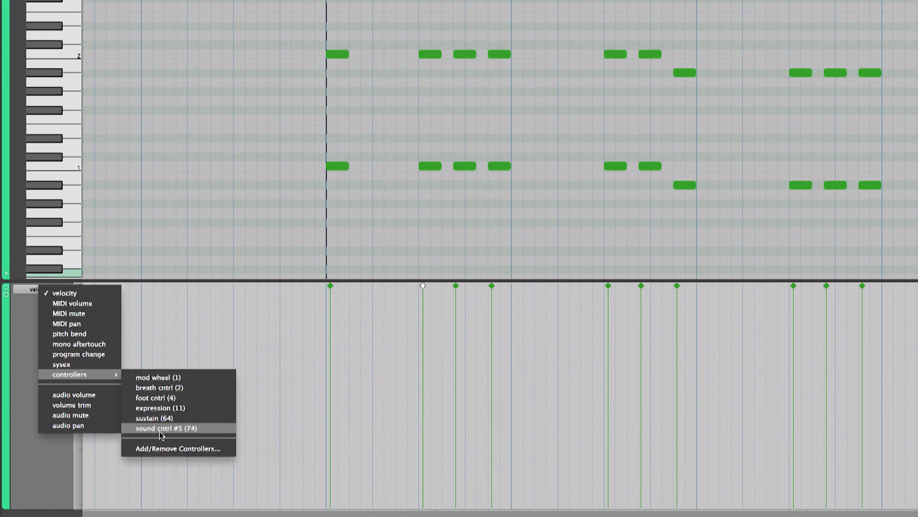
{"action": "left_click", "coordinate": [179, 419]}
{"action": "key", "text": "r"}
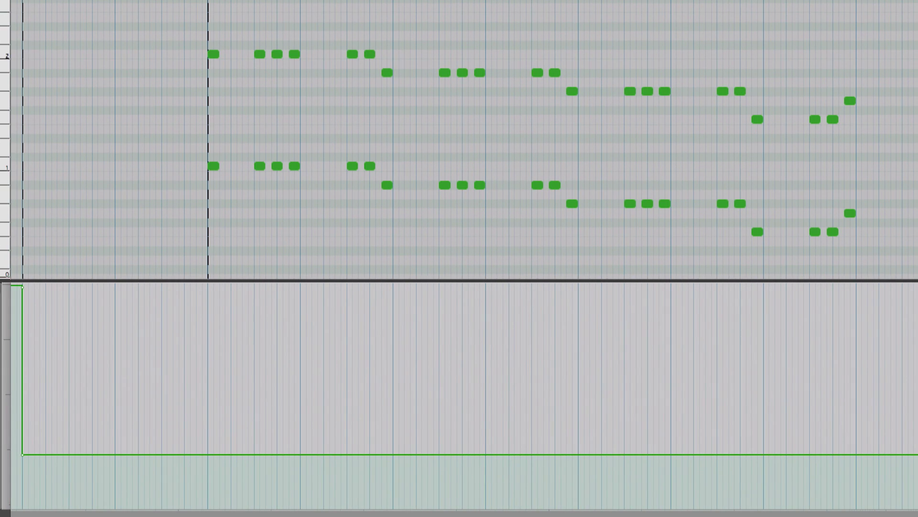
{"action": "mouse_move", "coordinate": [211, 450]}
{"action": "left_mouse_down"}
{"action": "mouse_move", "coordinate": [602, 378]}
{"action": "mouse_move", "coordinate": [727, 347]}
{"action": "mouse_move", "coordinate": [873, 287]}
{"action": "left_mouse_up"}
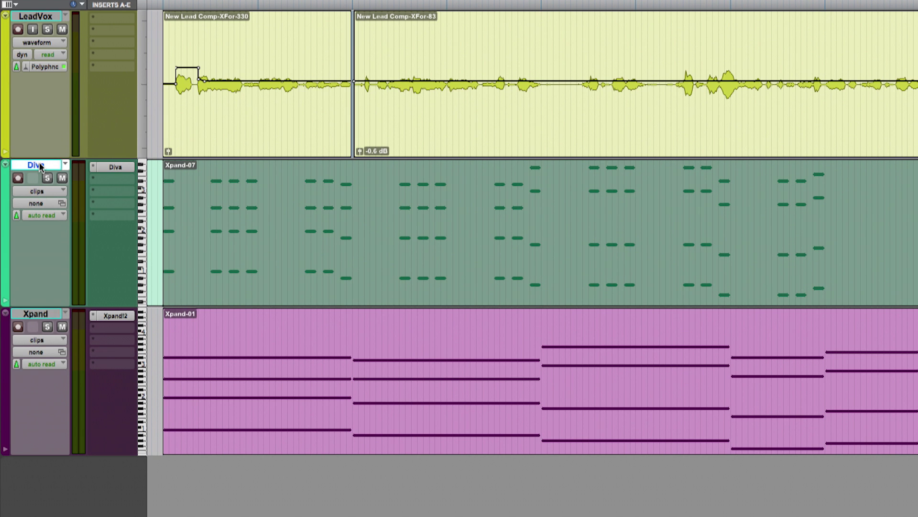
Step: Duplicate the Diva track once with all of its data, inserting the copy after the selected track
{"action": "right_click", "coordinate": [41, 166]}
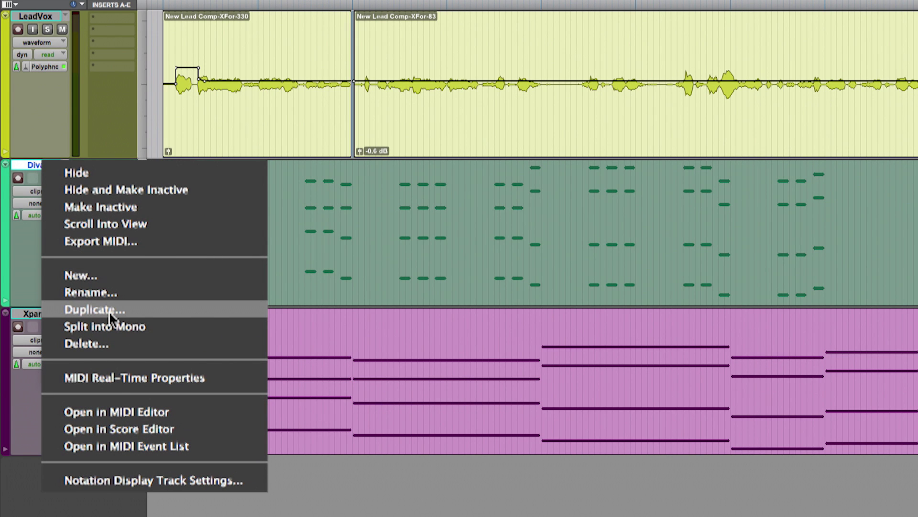
{"action": "left_click", "coordinate": [636, 272]}
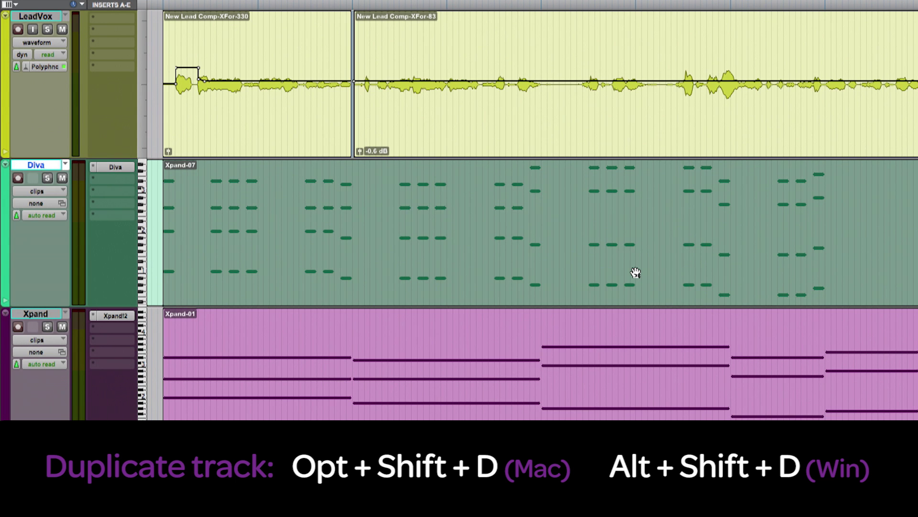
{"action": "key", "text": "alt+shift+d"}
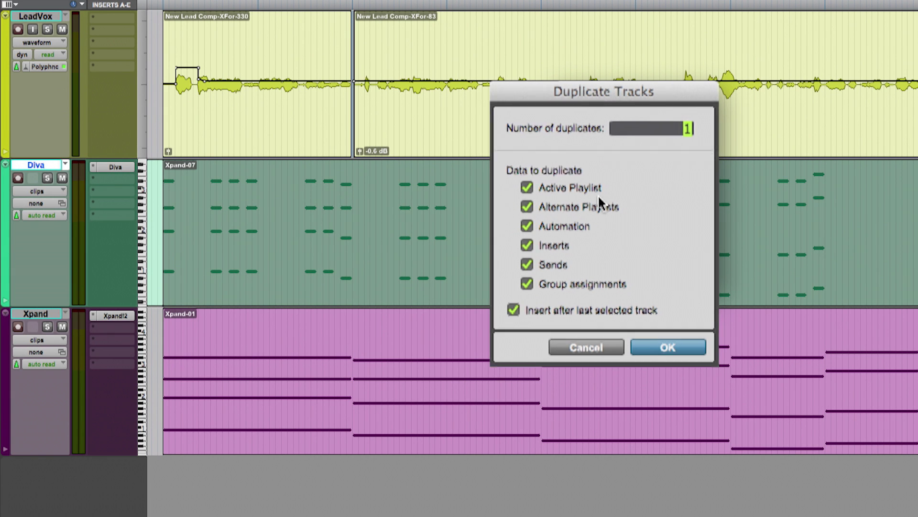
{"action": "key", "text": "Return"}
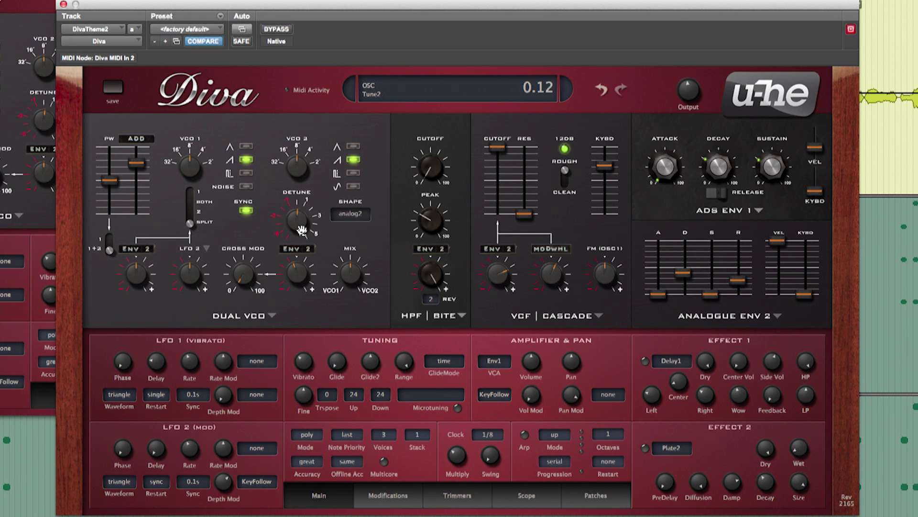
Step: Reshape DivaTheme2's synth sound with VCO 2 detune at 0.97, an adjusted analogue envelope 1 and VCF cutoff at 117.69
{"action": "left_click_drag", "start_coordinate": [301, 230], "coordinate": [310, 173]}
{"action": "left_click", "coordinate": [759, 210]}
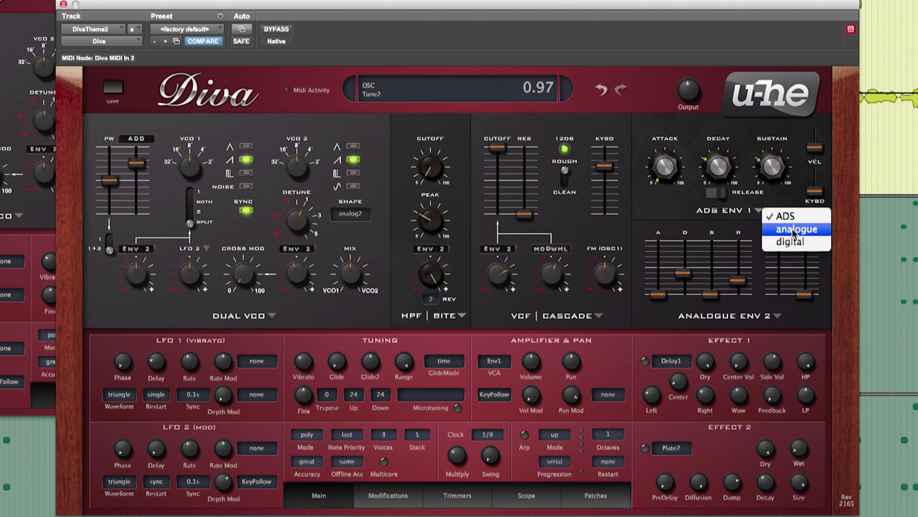
{"action": "left_click", "coordinate": [795, 231]}
{"action": "left_click_drag", "start_coordinate": [687, 189], "coordinate": [740, 193]}
{"action": "left_click", "coordinate": [1, 245]}
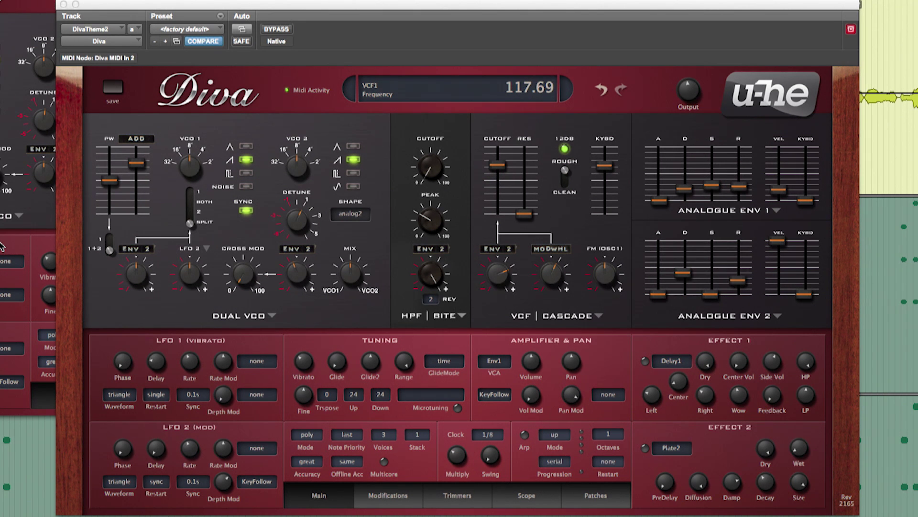
Step: Duplicate the DivaTheme2 track once and open the DivaTheme3 track in the MIDI Editor
{"action": "key", "text": "alt+shift+d"}
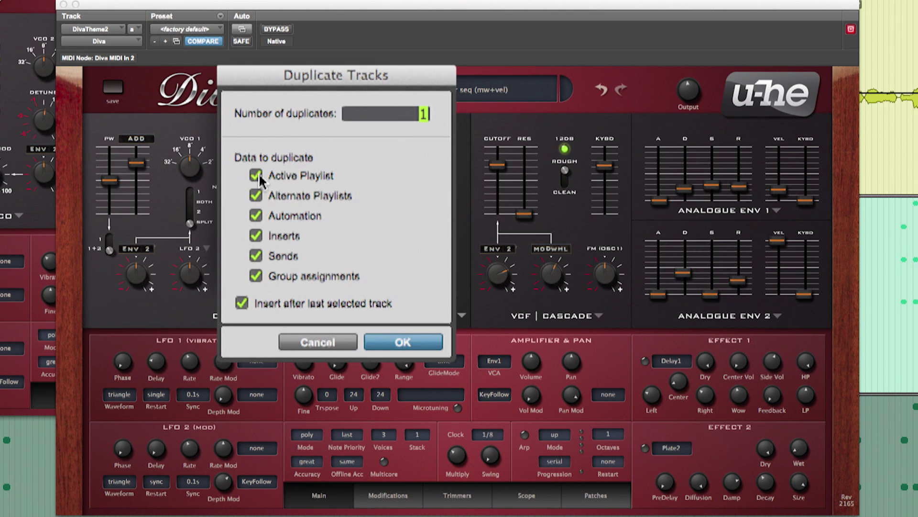
{"action": "left_click", "coordinate": [390, 345]}
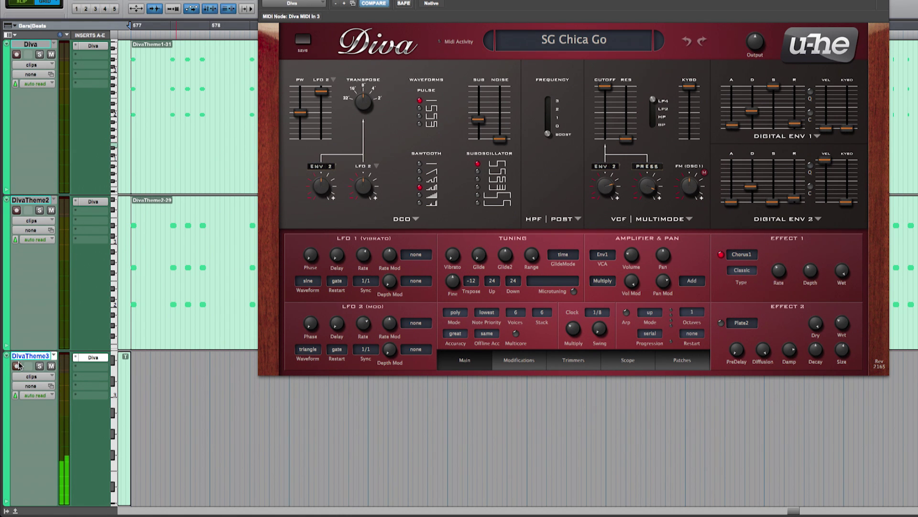
{"action": "right_click", "coordinate": [320, 402]}
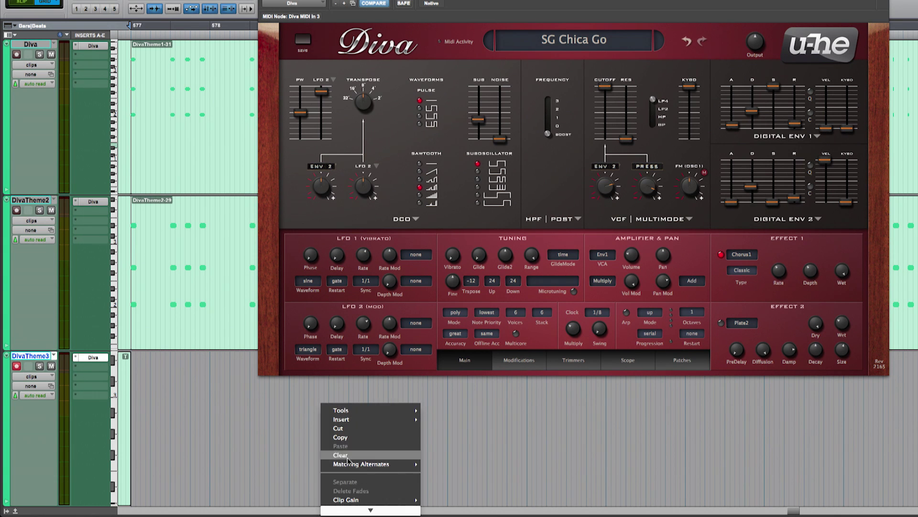
{"action": "left_click", "coordinate": [361, 491]}
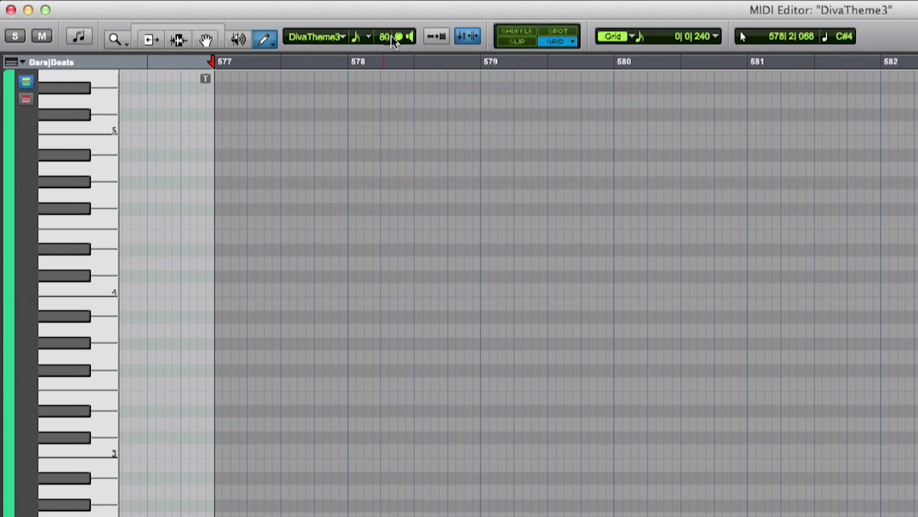
Step: Set the default note duration to 1/16, draw C4 notes ending on one G3 in rhythm with the existing chords, and play them back
{"action": "left_click", "coordinate": [365, 39]}
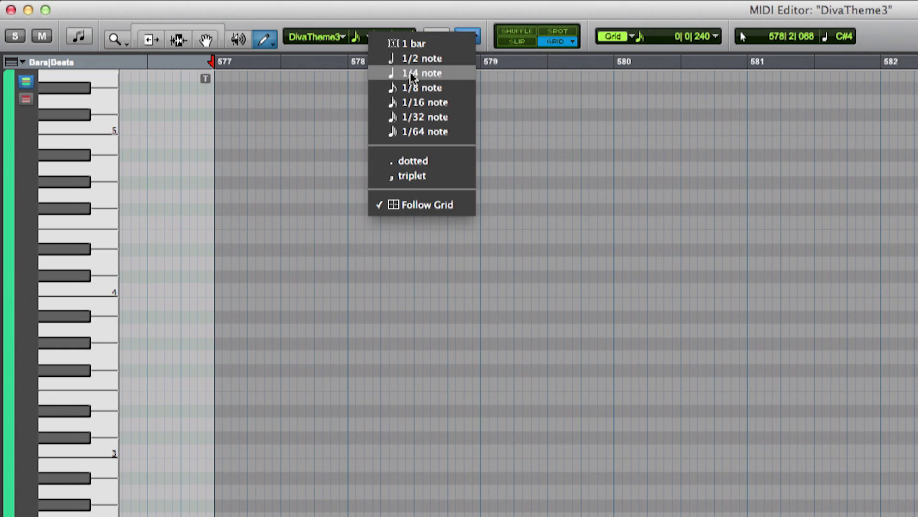
{"action": "left_click", "coordinate": [418, 105]}
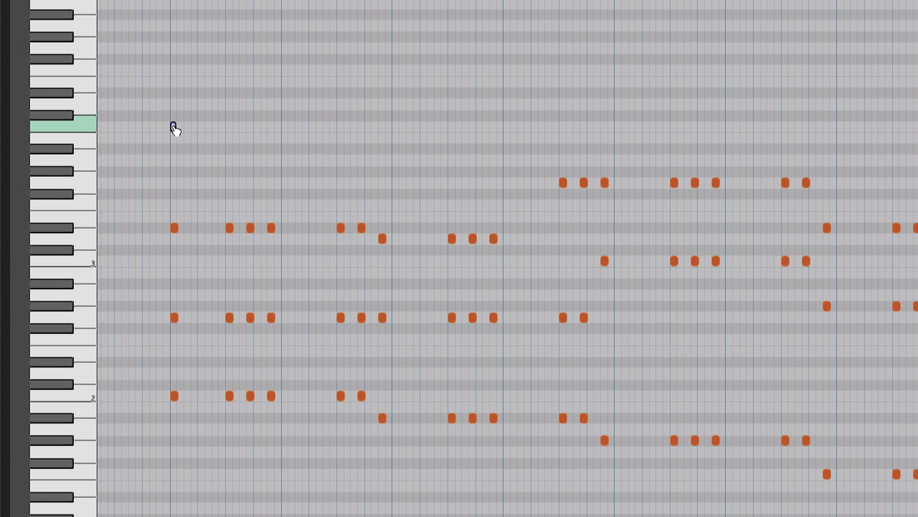
{"action": "double_click", "coordinate": [227, 127]}
{"action": "double_click", "coordinate": [250, 127]}
{"action": "double_click", "coordinate": [270, 127]}
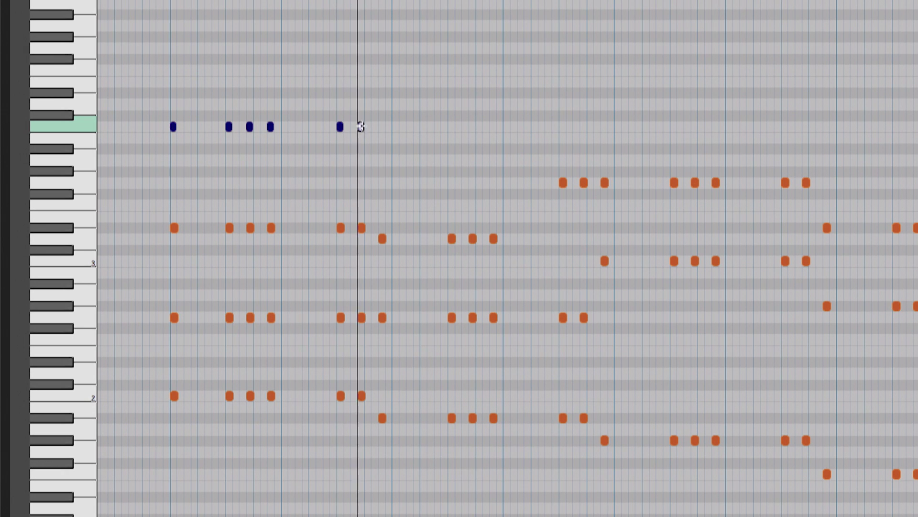
{"action": "double_click", "coordinate": [362, 126]}
{"action": "double_click", "coordinate": [381, 183]}
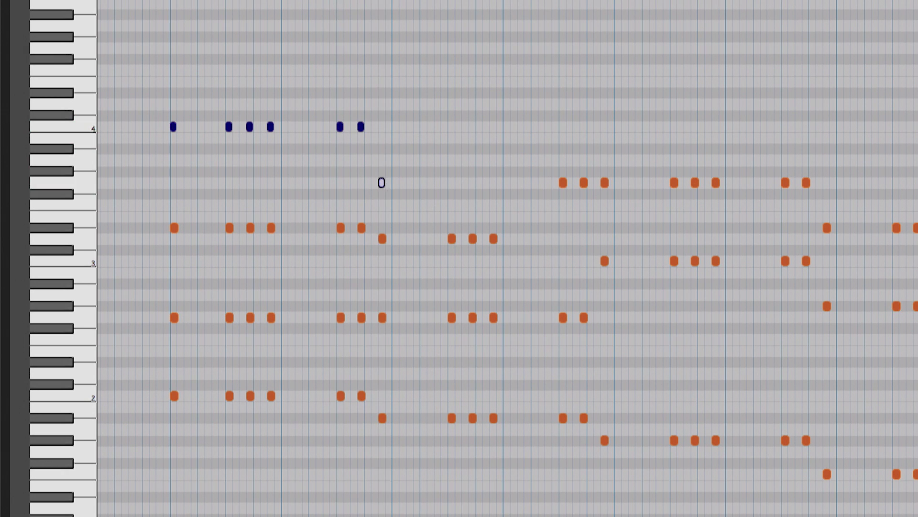
{"action": "key", "text": "space"}
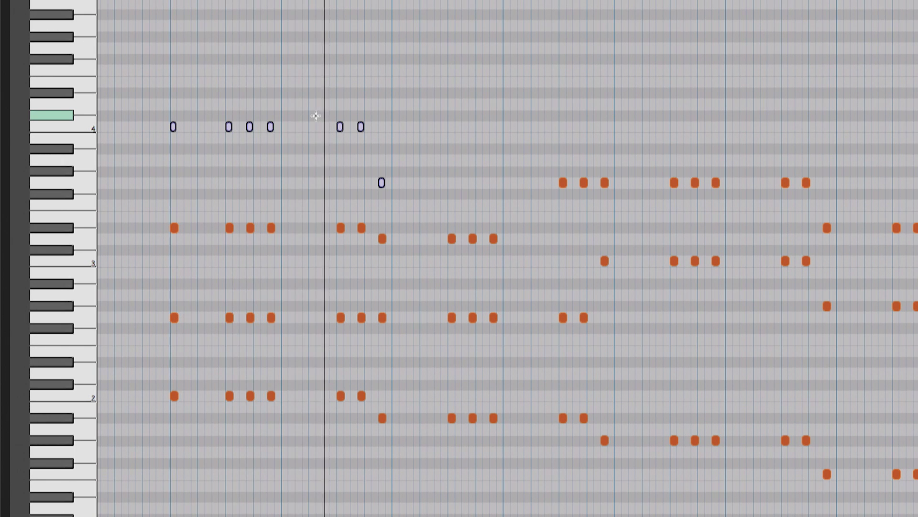
{"action": "key", "text": "space"}
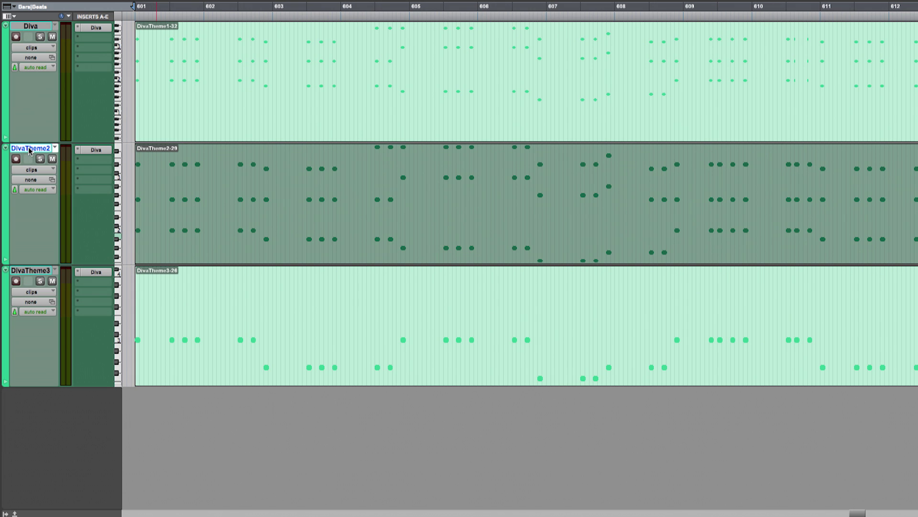
Step: Duplicate the DivaTheme2 track once without its inserts and insert the multichannel Loom (stereo) instrument on the copy
{"action": "key", "text": "alt+shift+d"}
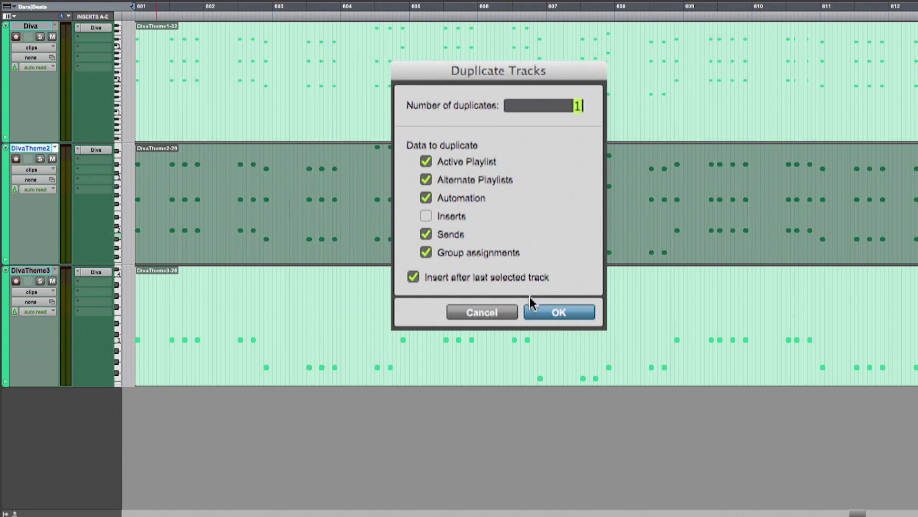
{"action": "left_click", "coordinate": [546, 314]}
{"action": "left_click", "coordinate": [94, 281]}
{"action": "mouse_move", "coordinate": [130, 294]}
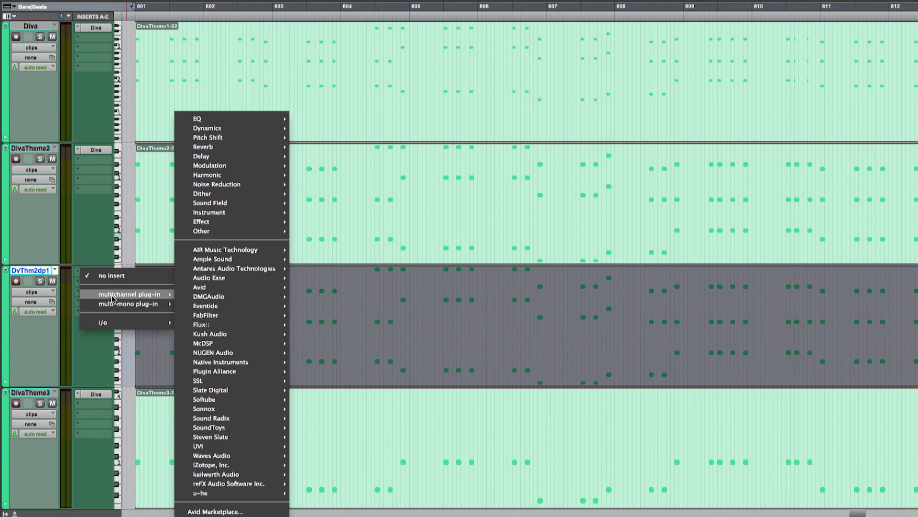
{"action": "mouse_move", "coordinate": [209, 211]}
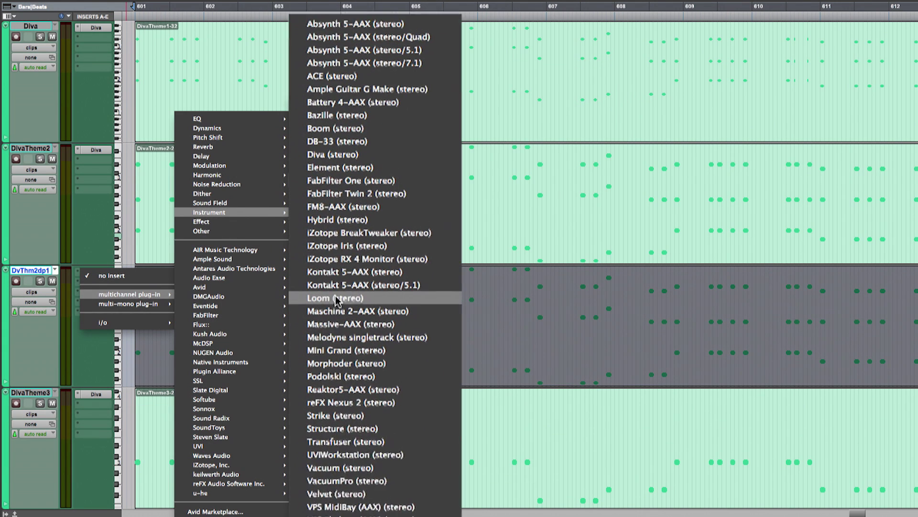
{"action": "left_click", "coordinate": [340, 298]}
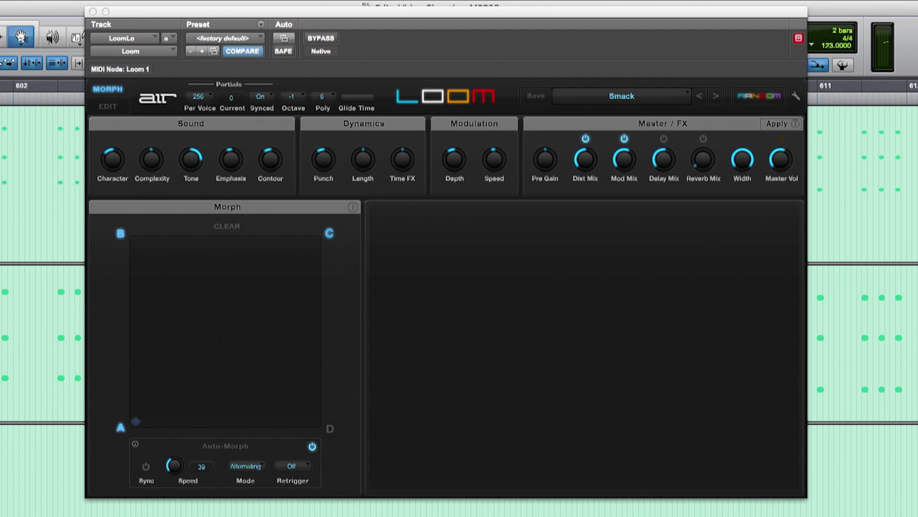
Step: Duplicate the Loom instrument track once and open the Change Velocity event operation
{"action": "key", "text": "alt+shift+d"}
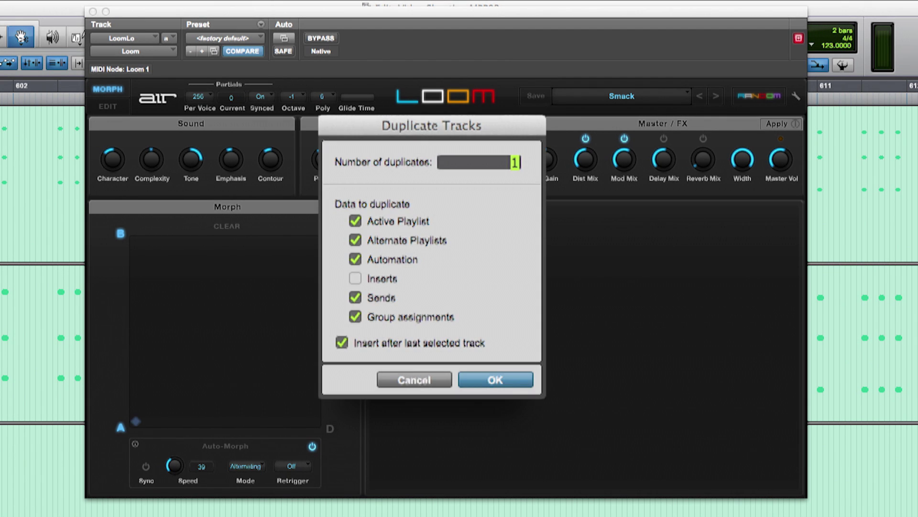
{"action": "left_click", "coordinate": [507, 382]}
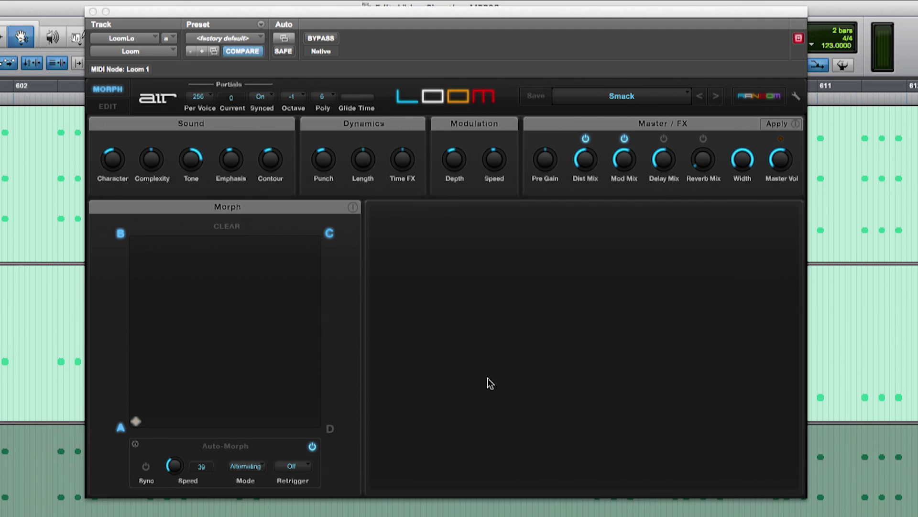
{"action": "key", "text": "alt+0"}
{"action": "key", "text": "alt+1"}
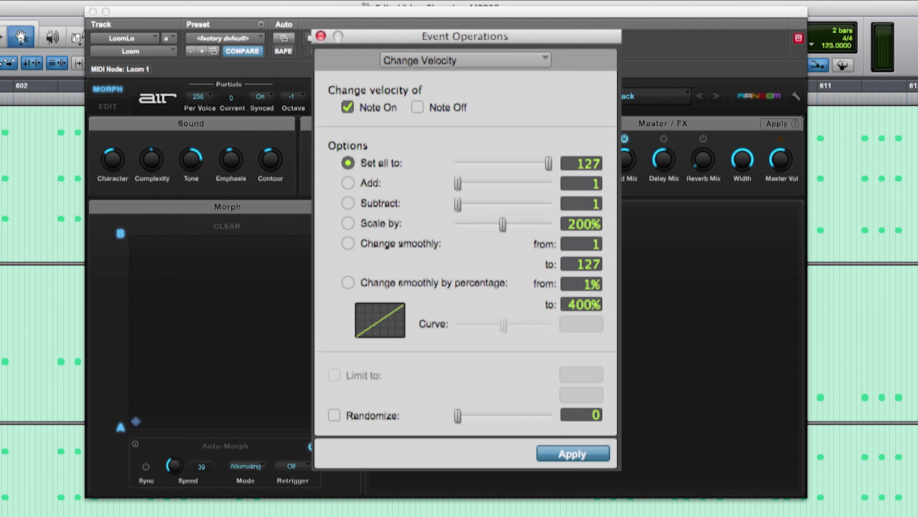
{"action": "key", "text": "alt+2"}
{"action": "key", "text": "alt+3"}
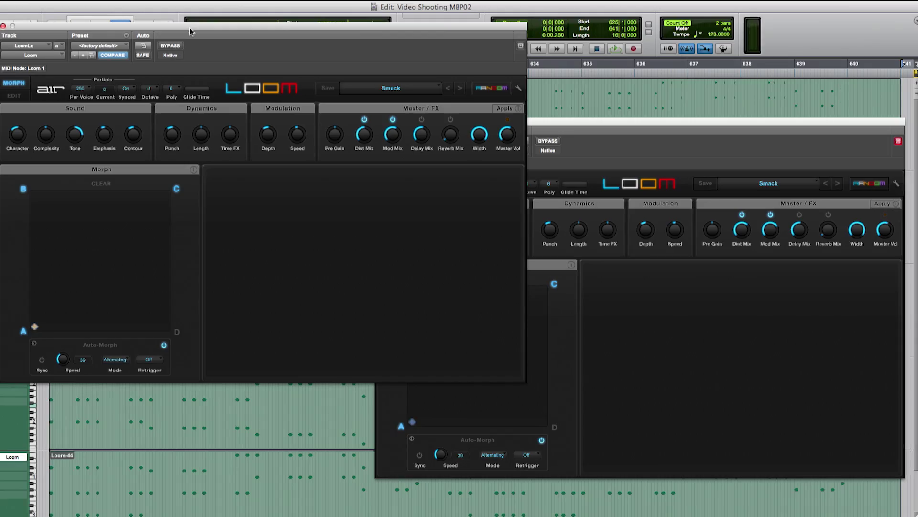
Step: Play back the session with both Loom instruments and bring the second Loom window to the front
{"action": "key", "text": "space"}
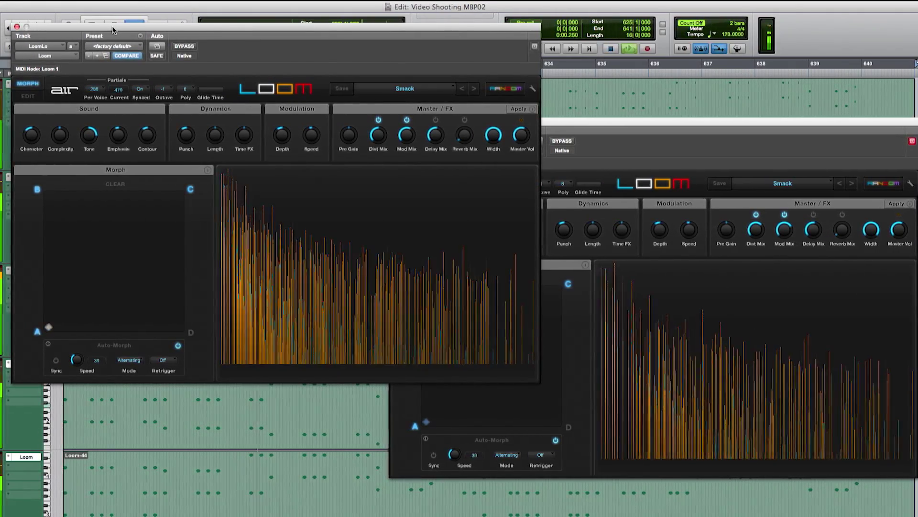
{"action": "left_click", "coordinate": [596, 121]}
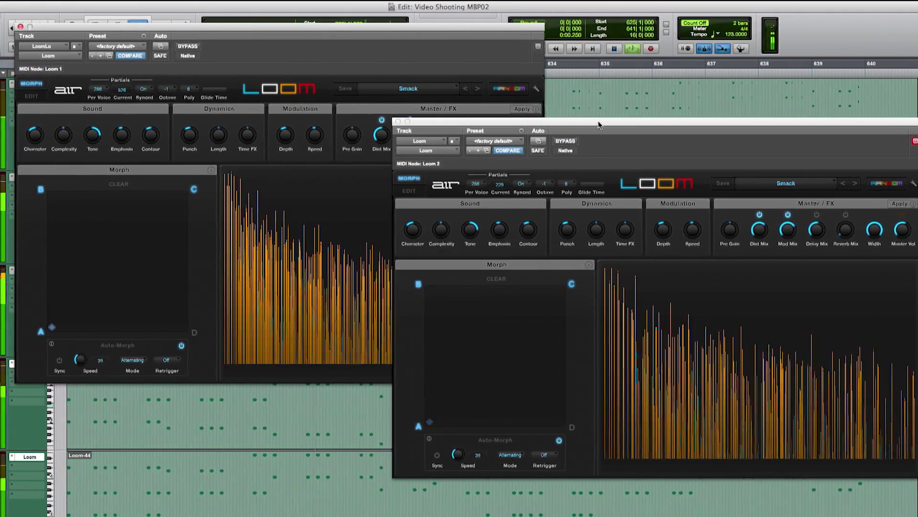